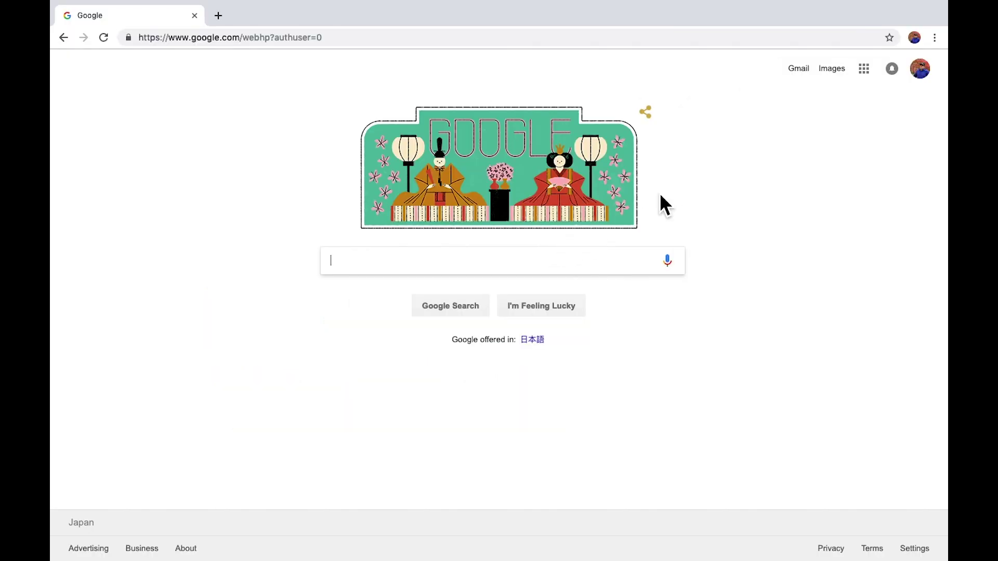
Take Chrome out of full screen and nudge the Google homepage window into place
{"action": "left_click", "coordinate": [101, 6]}
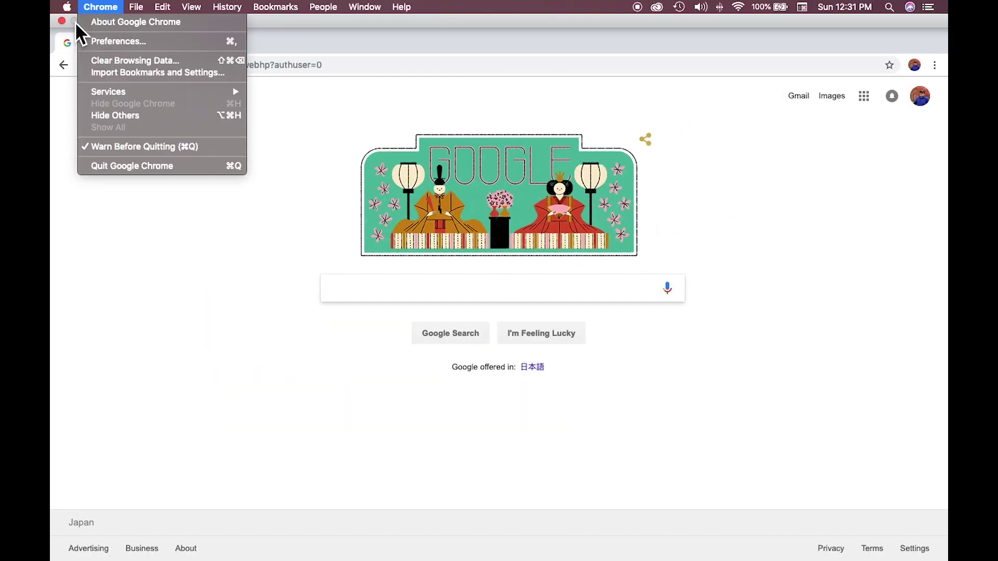
{"action": "left_click", "coordinate": [302, 23]}
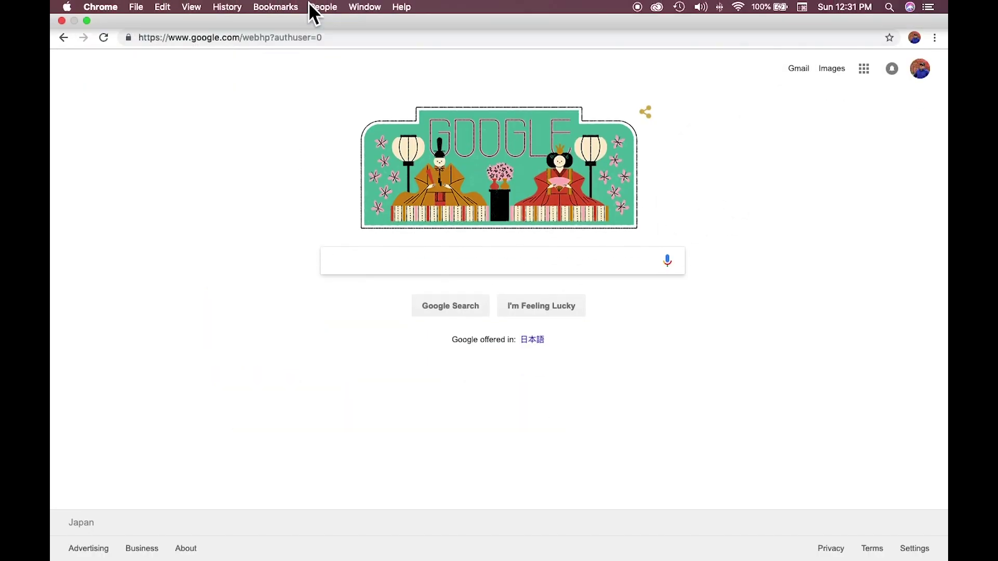
{"action": "left_click", "coordinate": [88, 20]}
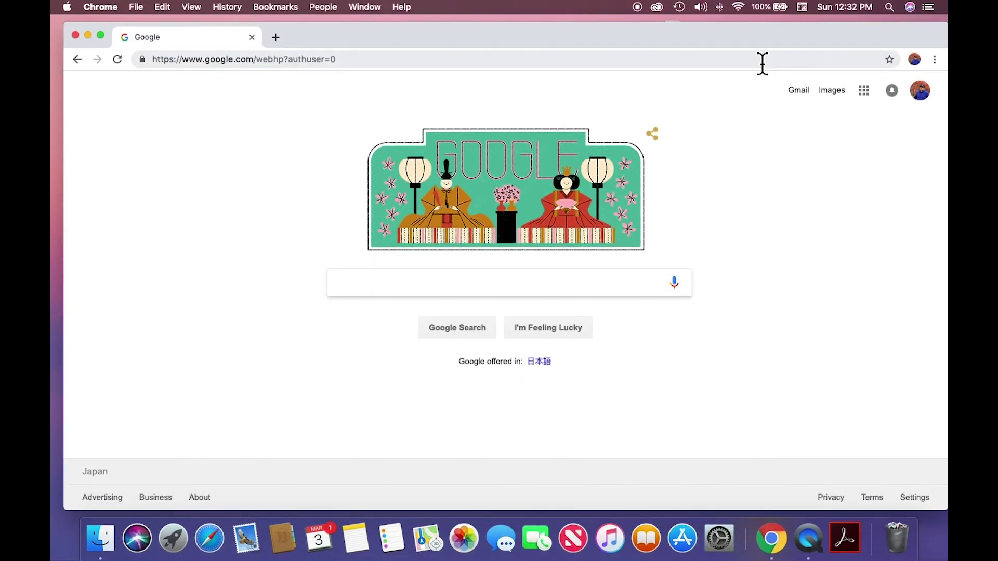
{"action": "left_click_drag", "start_coordinate": [755, 44], "coordinate": [743, 48]}
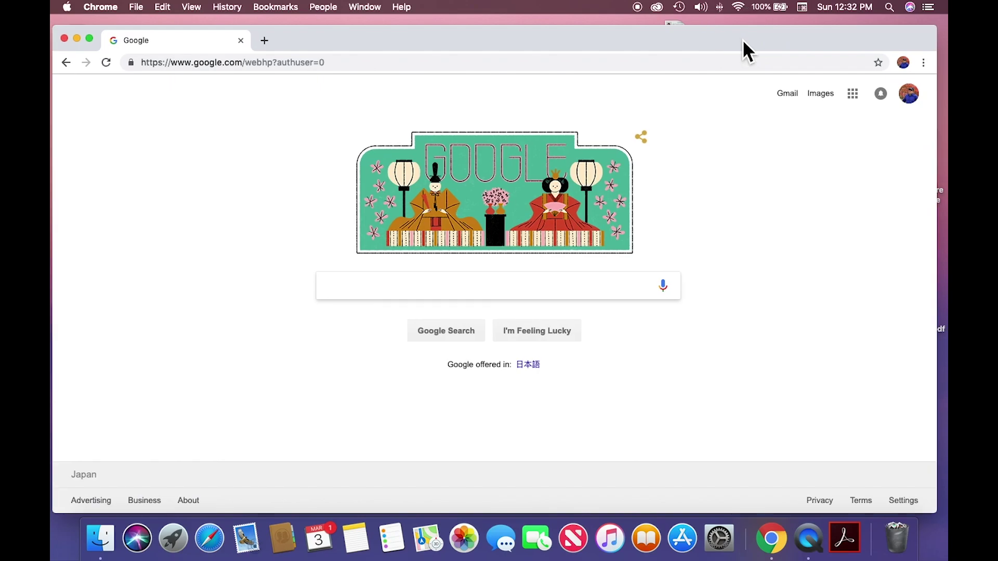
Search Google for 'au iphone simロック解除' using the suggested query
{"action": "left_click", "coordinate": [411, 287]}
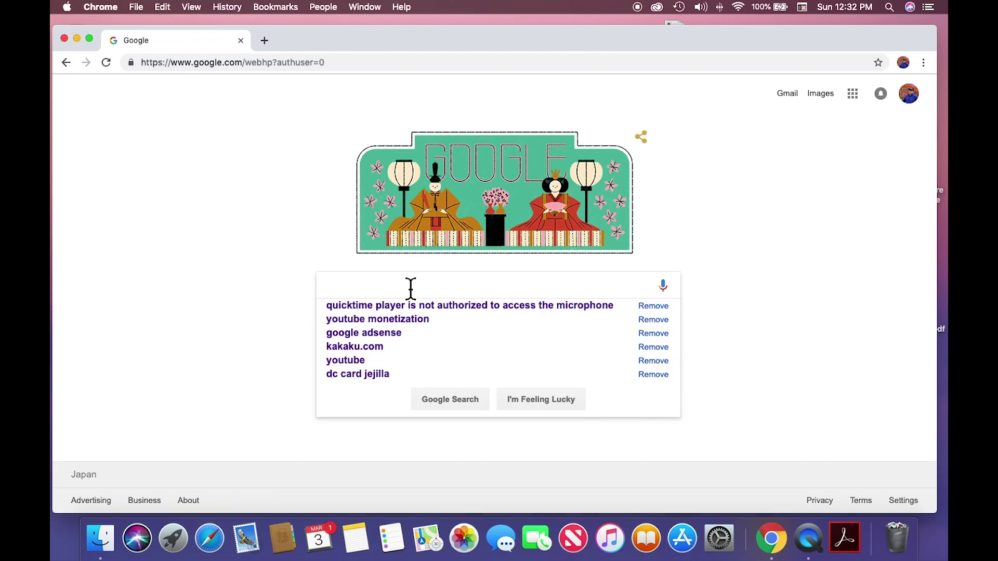
{"action": "type", "text": "a"}
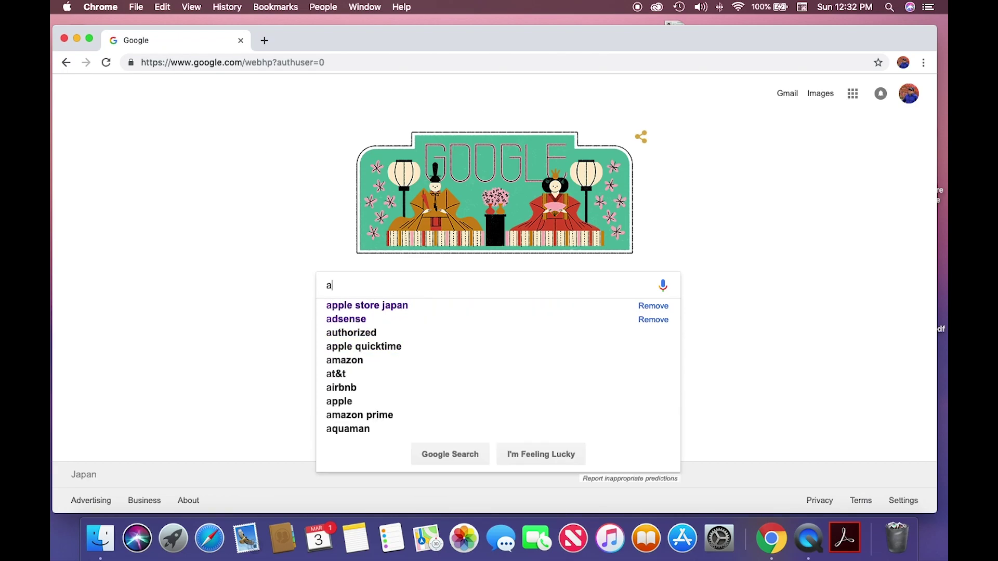
{"action": "type", "text": "u iph"}
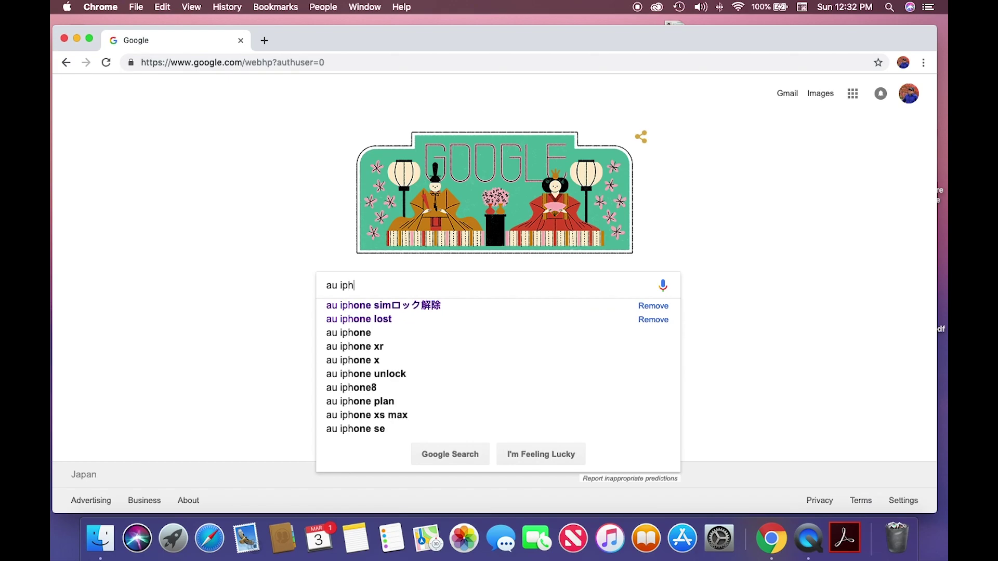
{"action": "type", "text": "one"}
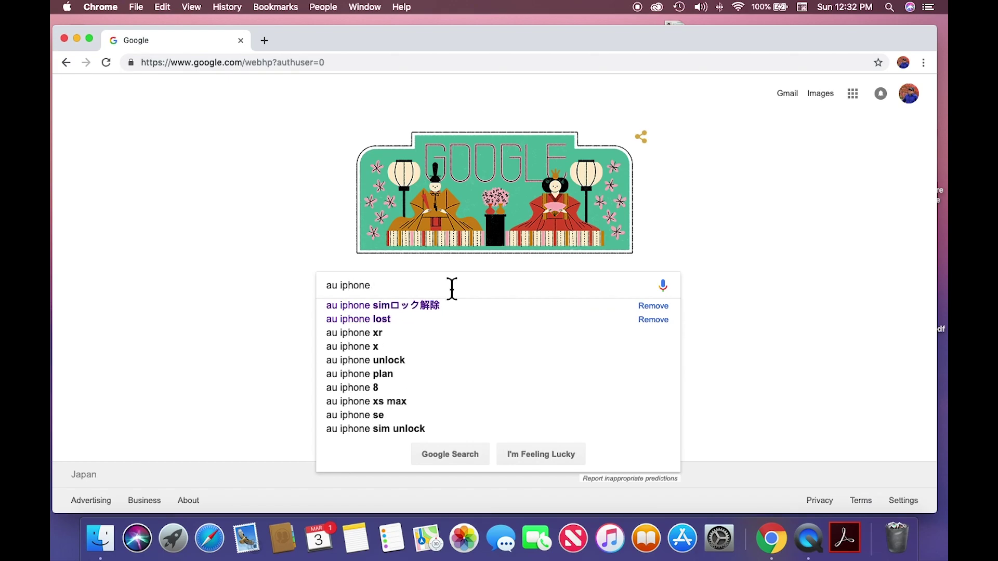
{"action": "left_click", "coordinate": [431, 305]}
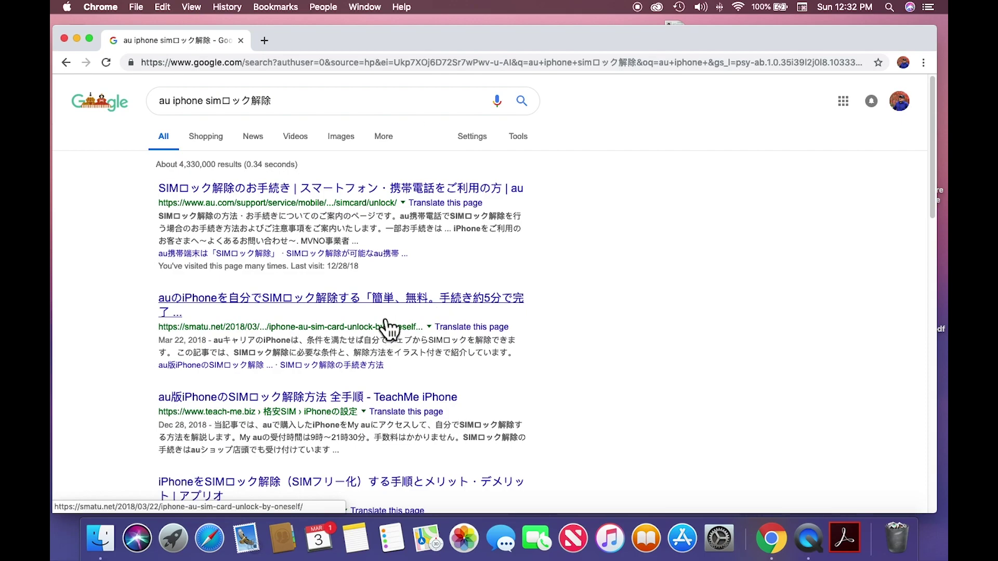
Open au's SIM unlock page, translate it to English, and start the online unlock procedure
{"action": "left_click", "coordinate": [295, 205]}
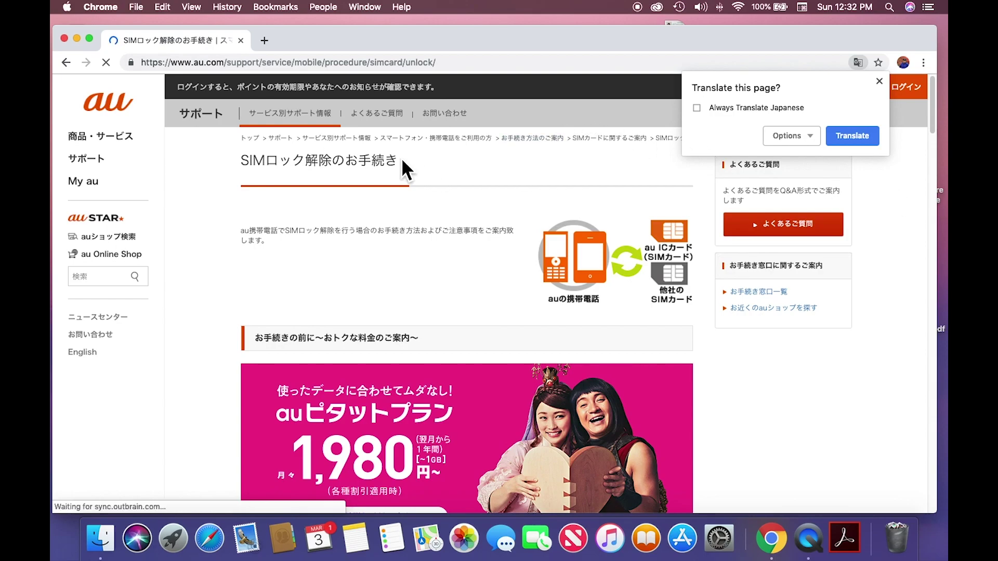
{"action": "left_click", "coordinate": [850, 139]}
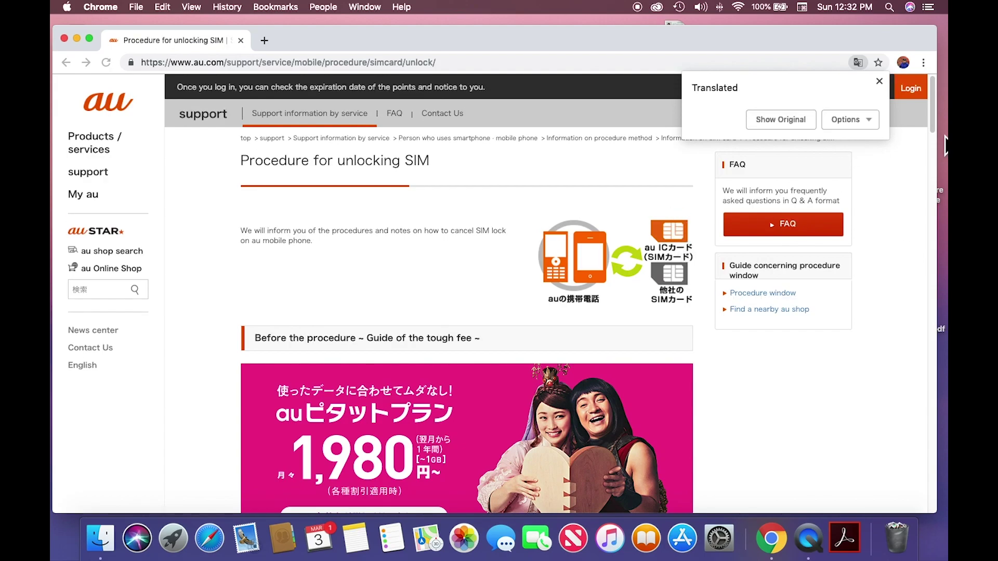
{"action": "left_click", "coordinate": [935, 112]}
{"action": "left_click_drag", "start_coordinate": [934, 111], "coordinate": [934, 258]}
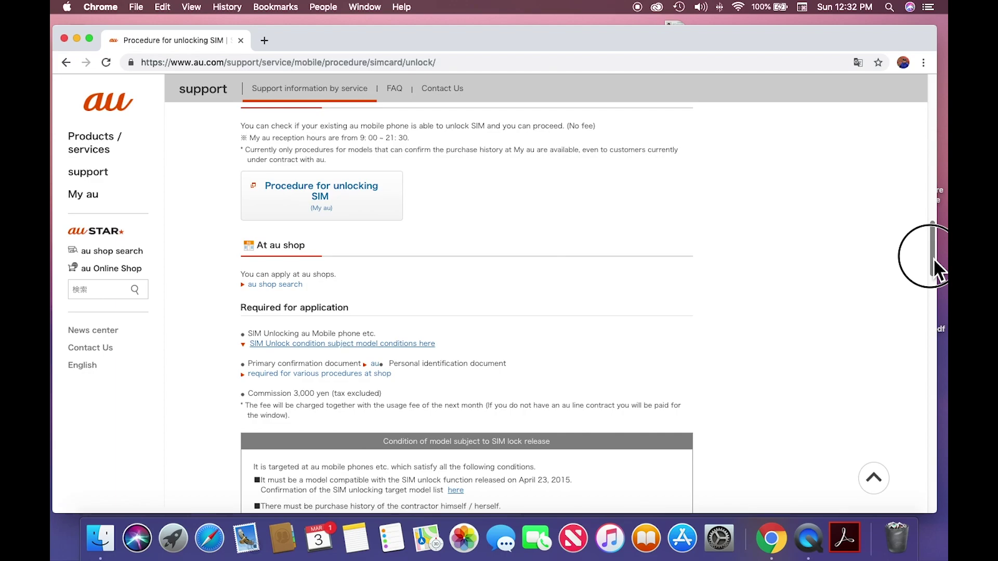
{"action": "left_click", "coordinate": [340, 201]}
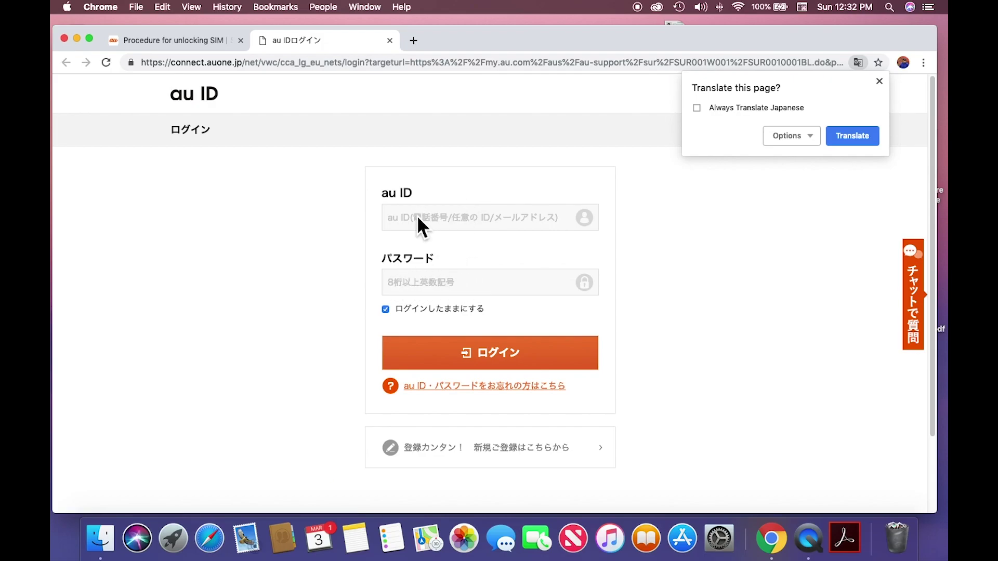
Log in to au ID with the corrected ID and the password
{"action": "left_click", "coordinate": [448, 220]}
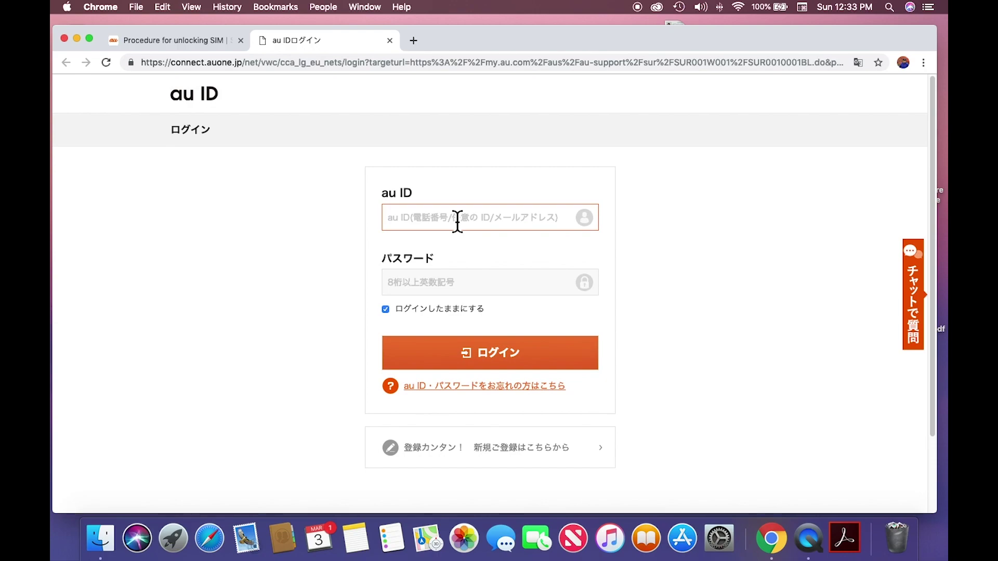
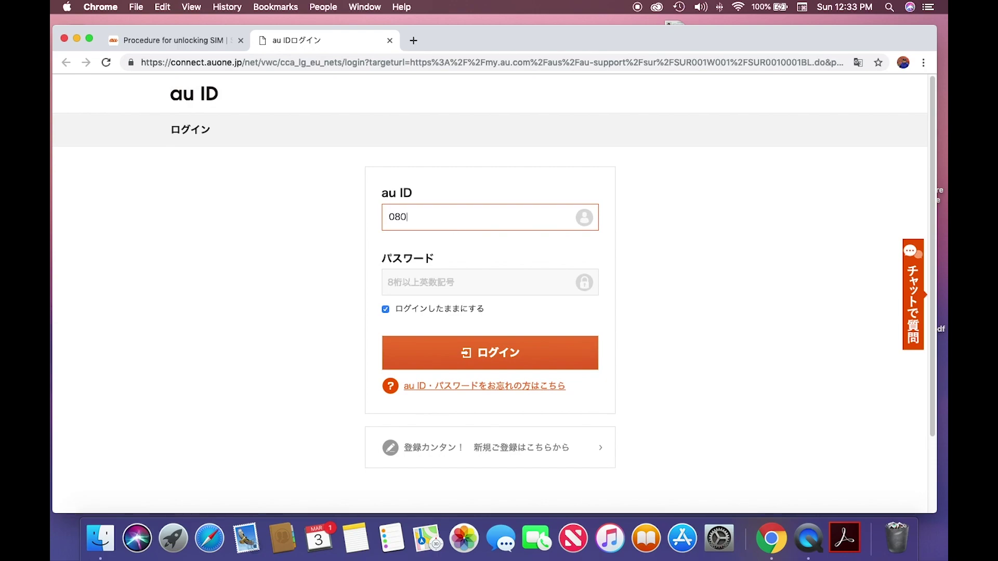
{"action": "key", "text": "Return"}
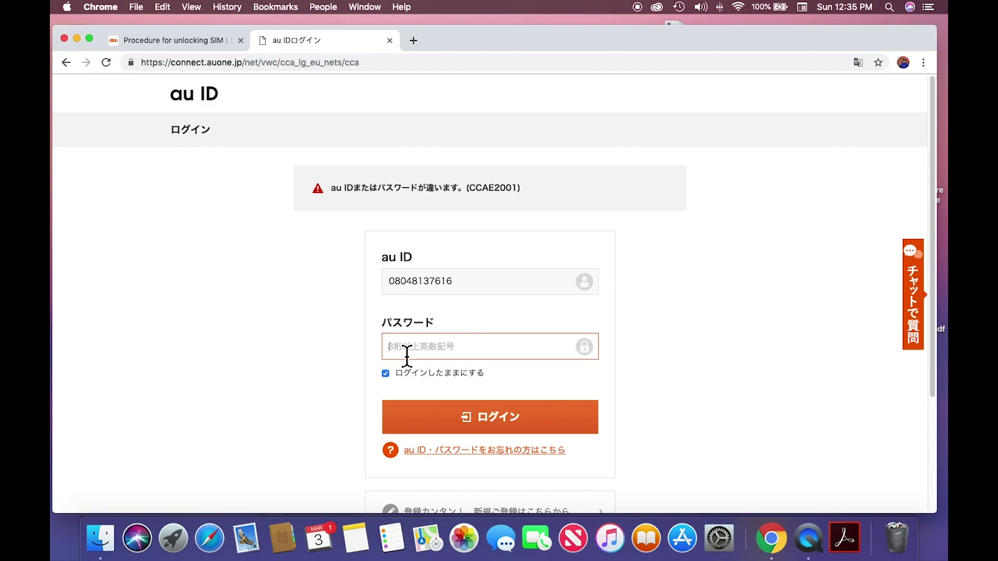
{"action": "type", "text": "•••"}
{"action": "type", "text": "••••••"}
{"action": "type", "text": "•"}
{"action": "left_click", "coordinate": [536, 424]}
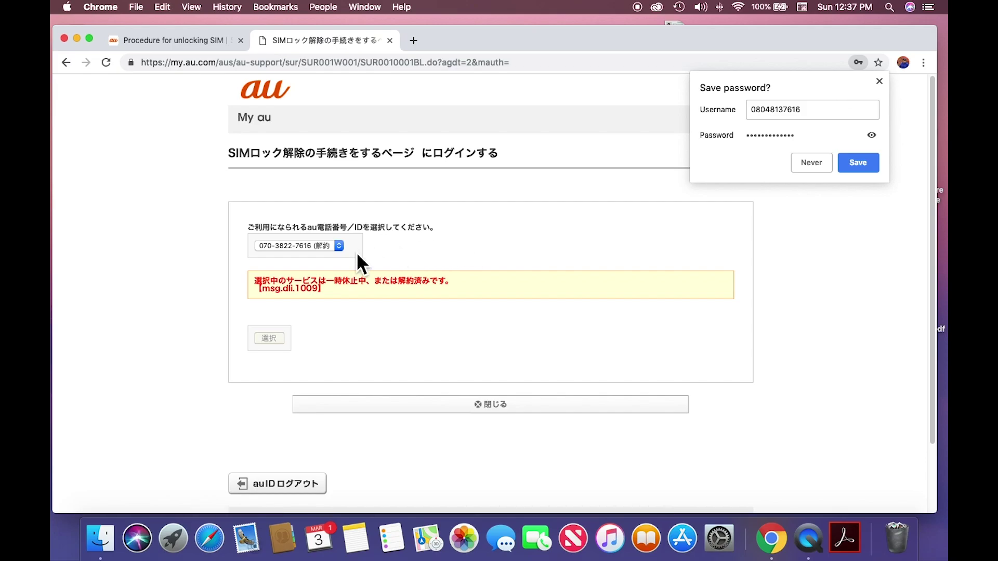
Select the second phone number (iPhoneXSM-256N) and continue to the PIN entry page
{"action": "left_click", "coordinate": [337, 248]}
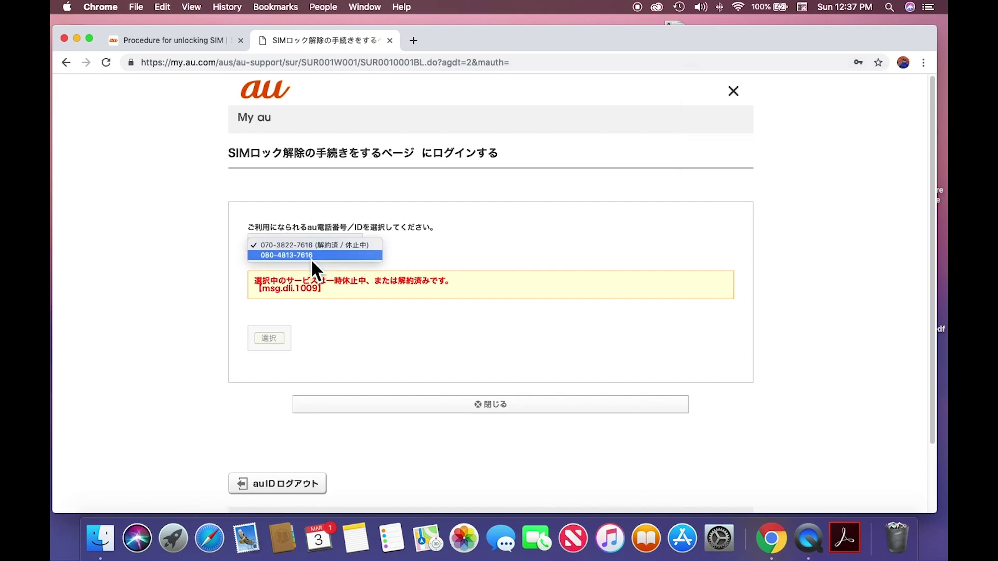
{"action": "left_click", "coordinate": [311, 259]}
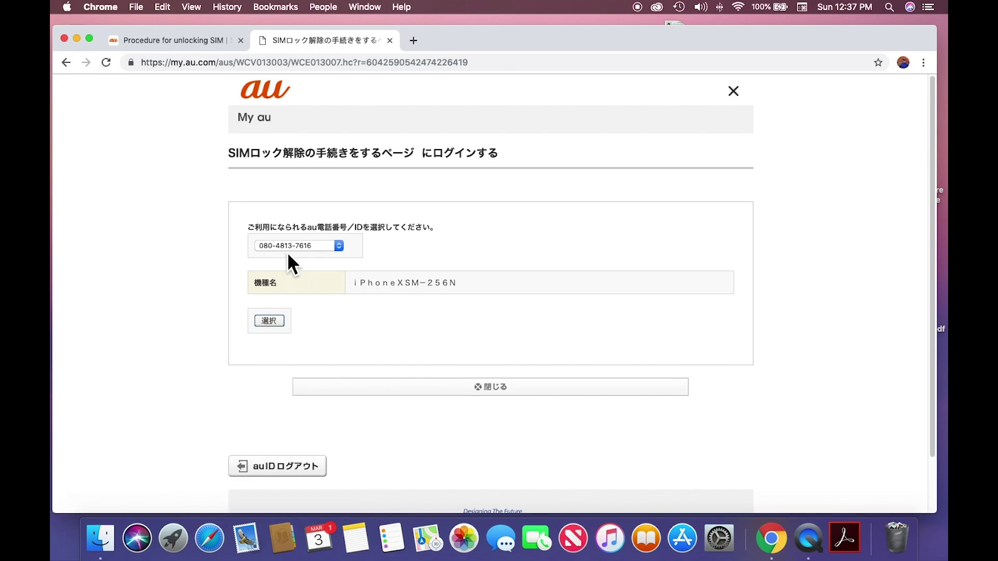
{"action": "left_click", "coordinate": [278, 329]}
{"action": "left_click", "coordinate": [275, 328]}
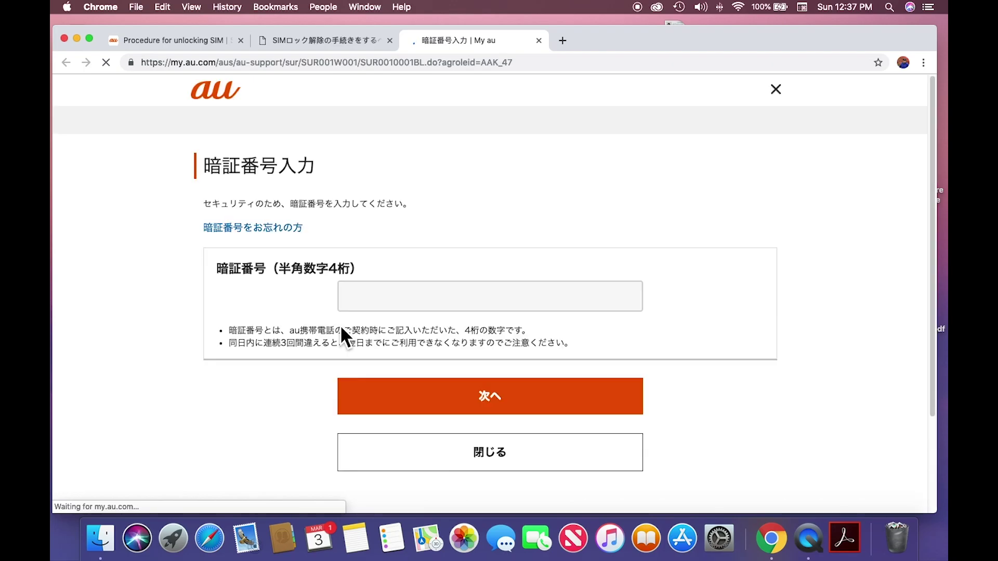
Enter the four-digit security PIN and submit it with 次へ
{"action": "left_click", "coordinate": [388, 298]}
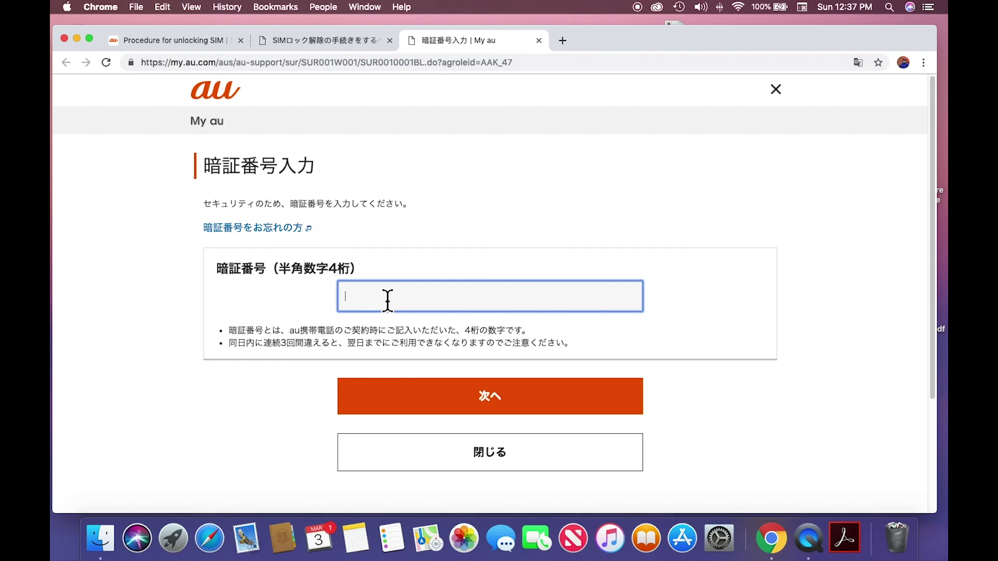
{"action": "left_click", "coordinate": [489, 397]}
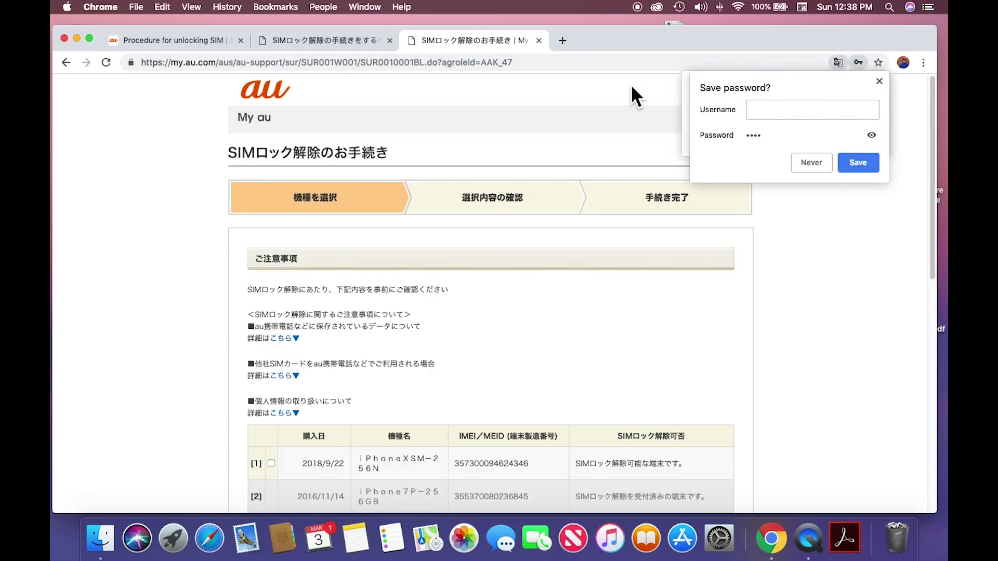
Translate the device list to English, tick iPhoneXSM-256N, and proceed with 次へ
{"action": "left_click", "coordinate": [880, 82]}
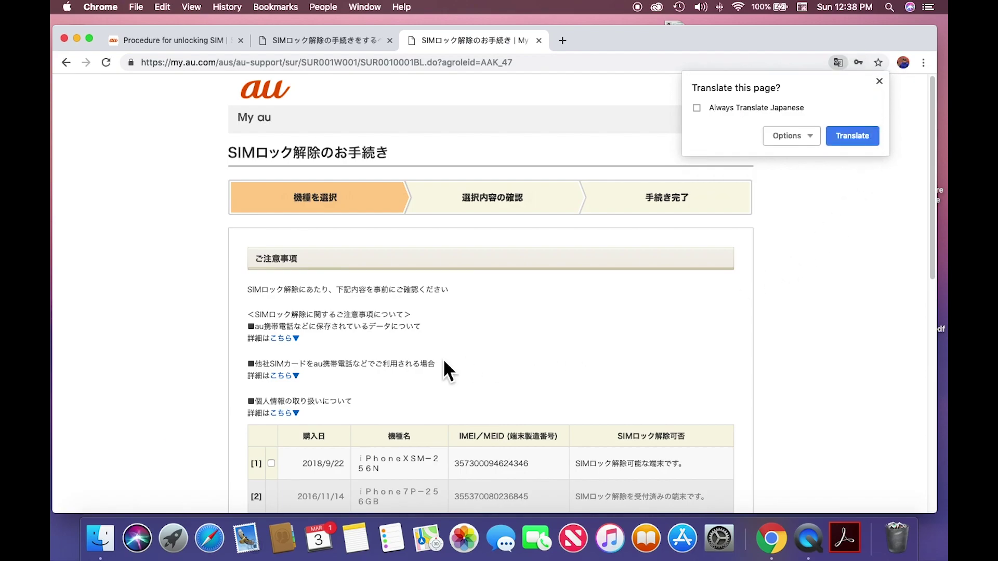
{"action": "left_click", "coordinate": [841, 66]}
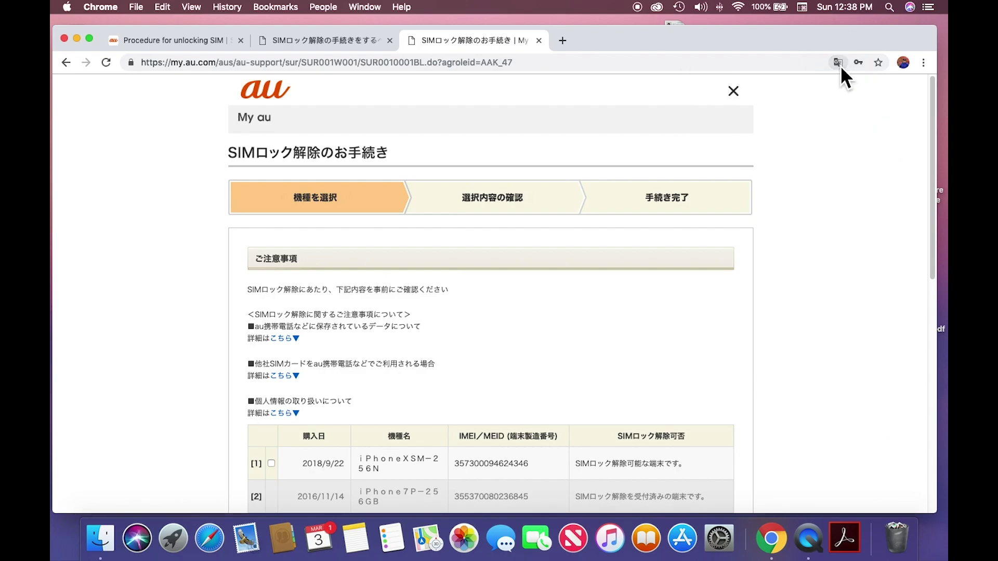
{"action": "left_click", "coordinate": [840, 66]}
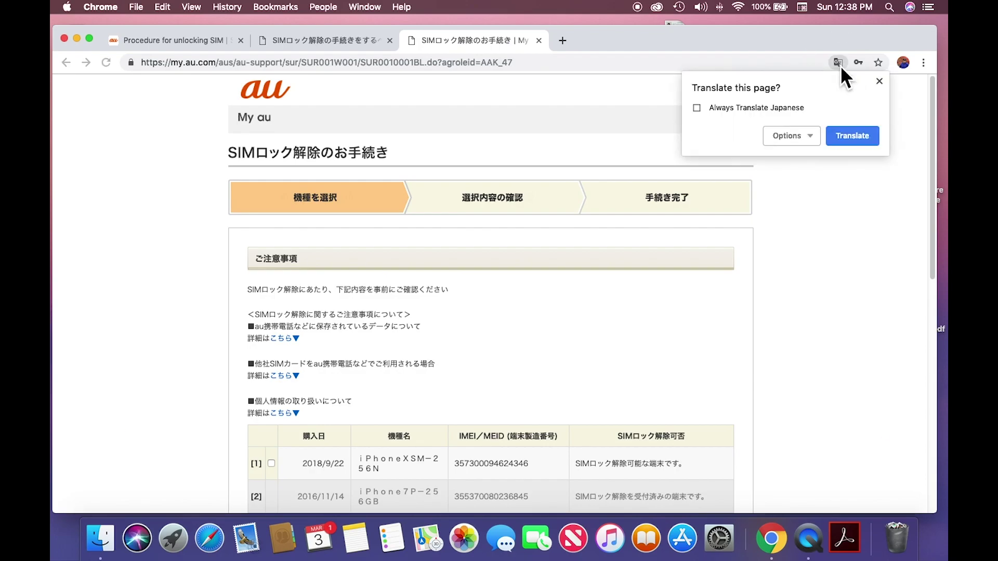
{"action": "left_click", "coordinate": [853, 138]}
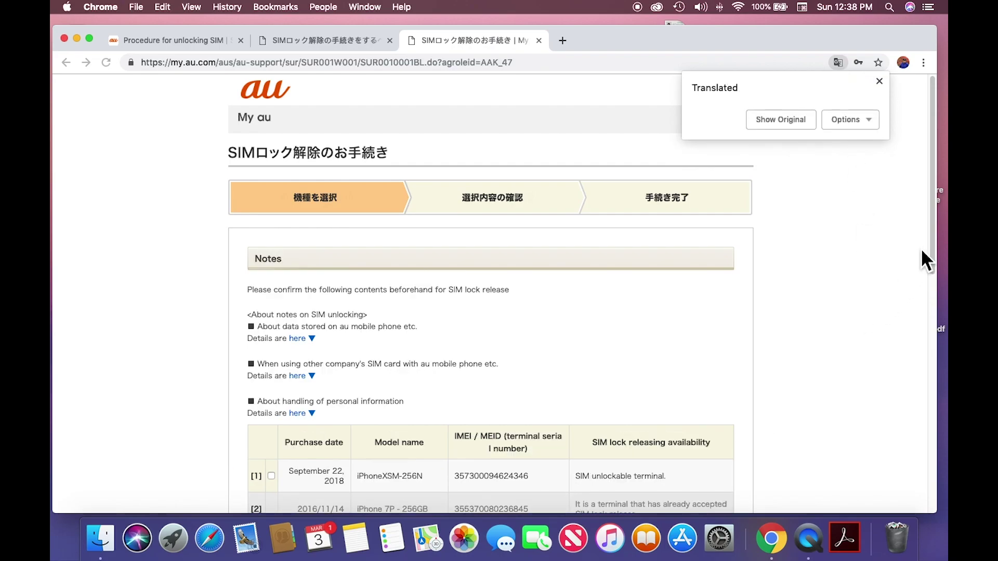
{"action": "left_click_drag", "start_coordinate": [932, 223], "coordinate": [933, 311]}
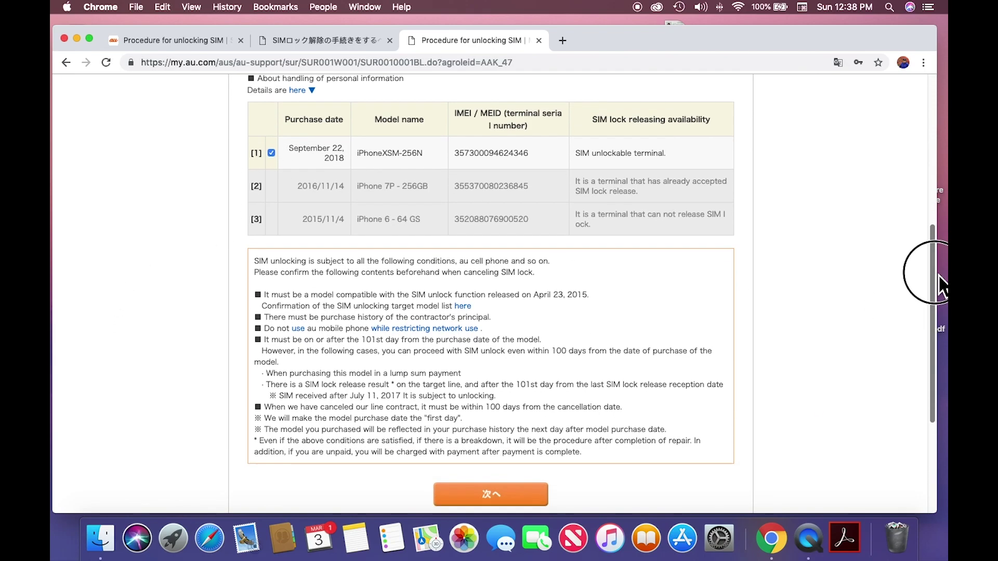
{"action": "left_click_drag", "start_coordinate": [934, 248], "coordinate": [936, 314]}
{"action": "left_click", "coordinate": [493, 409]}
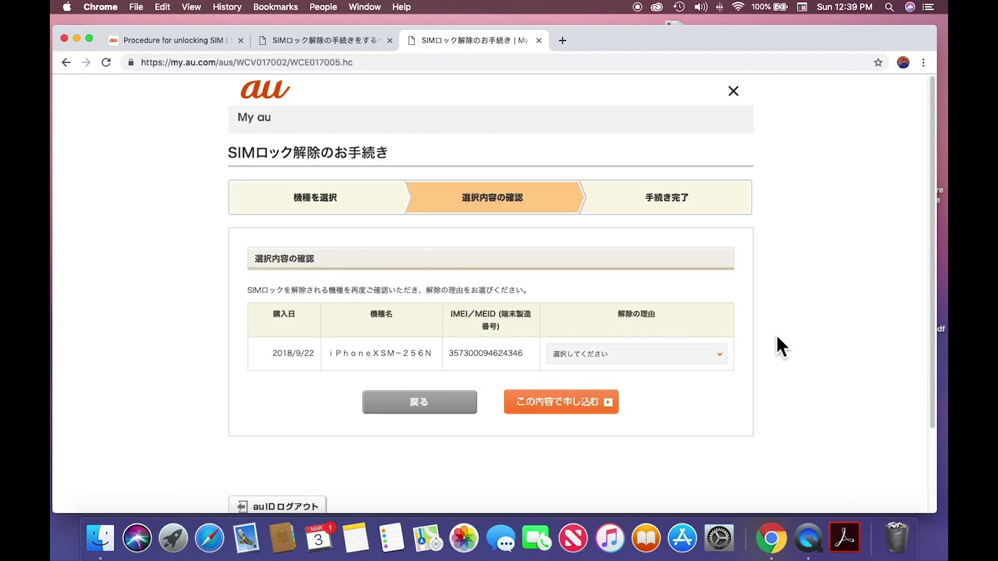
{"action": "left_click_drag", "start_coordinate": [933, 252], "coordinate": [932, 306]}
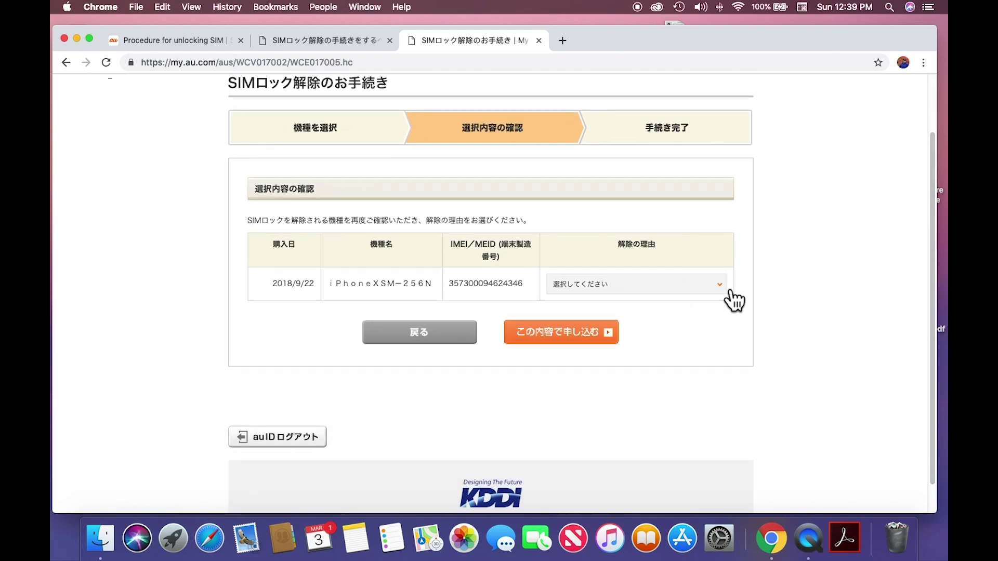
Choose その他 (Other) as the unlock reason in the 解除の理由 dropdown
{"action": "left_click", "coordinate": [734, 300]}
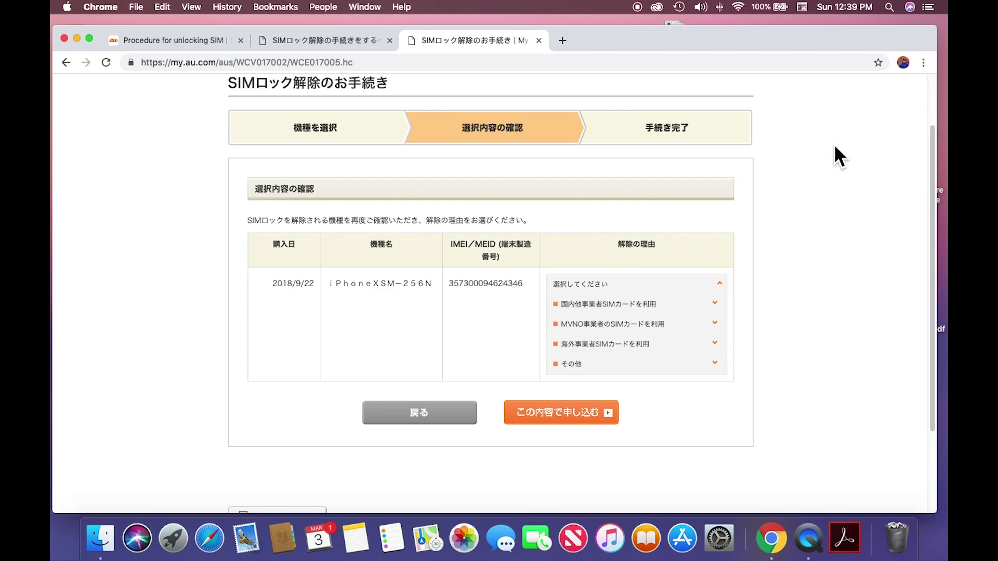
{"action": "left_click", "coordinate": [589, 369]}
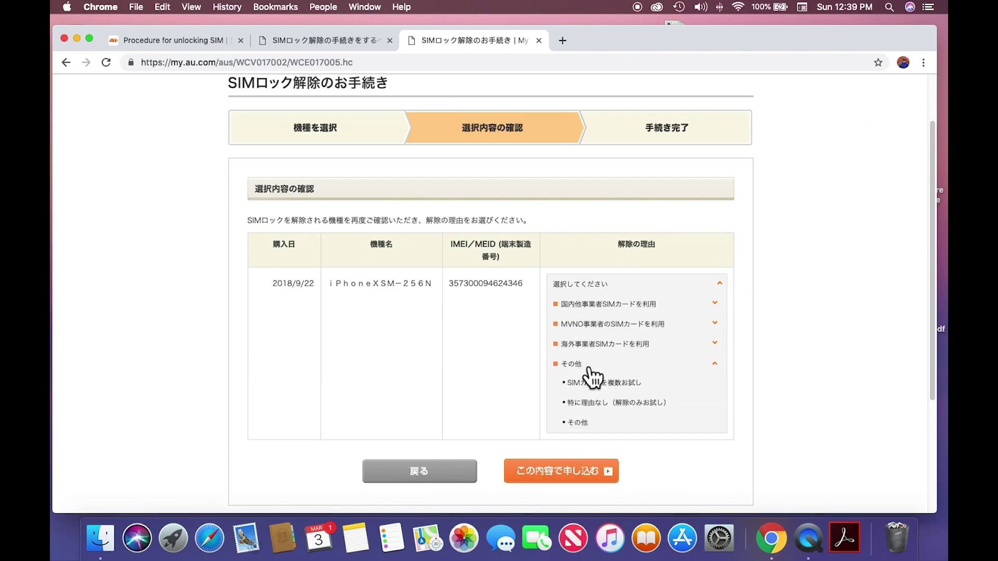
{"action": "left_click", "coordinate": [587, 427]}
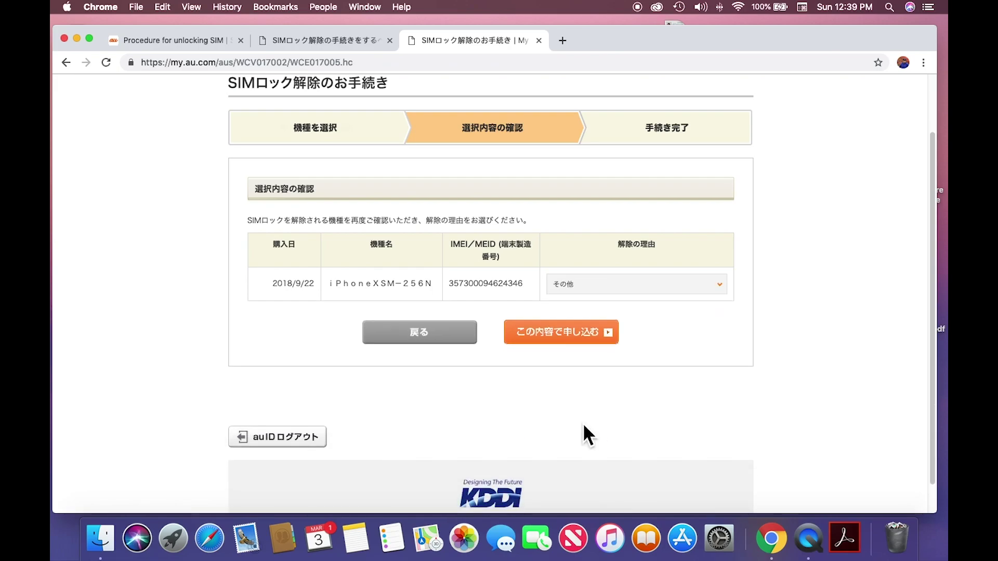
Submit the unlock request with この内容で申し込む and translate the completion page to English
{"action": "left_click", "coordinate": [558, 342]}
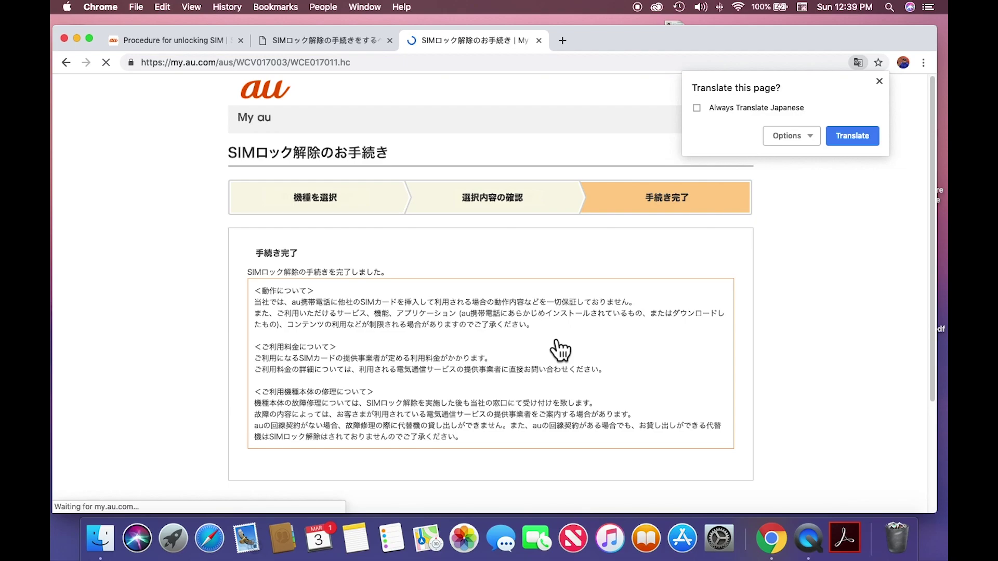
{"action": "left_click", "coordinate": [847, 137]}
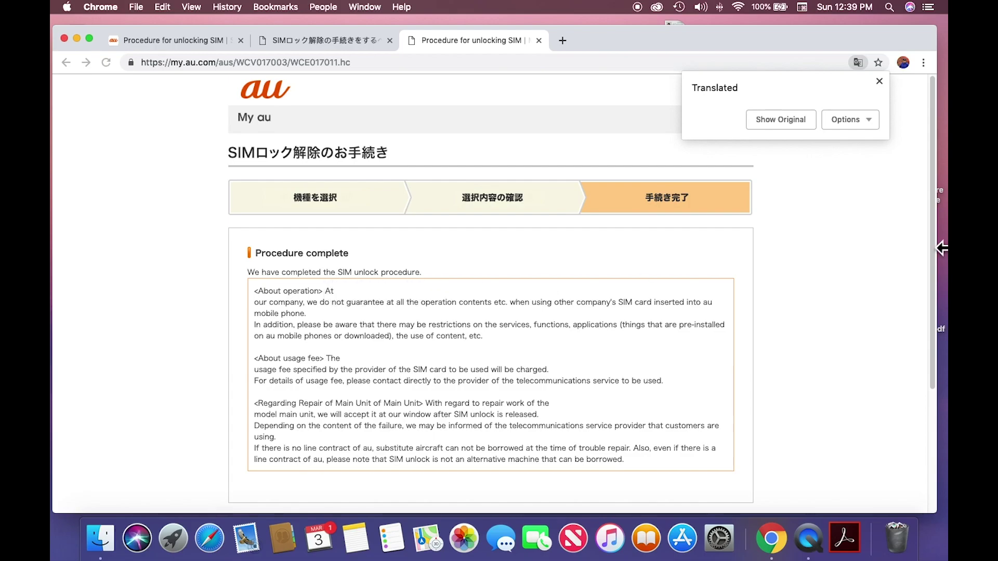
{"action": "left_click_drag", "start_coordinate": [936, 233], "coordinate": [936, 350]}
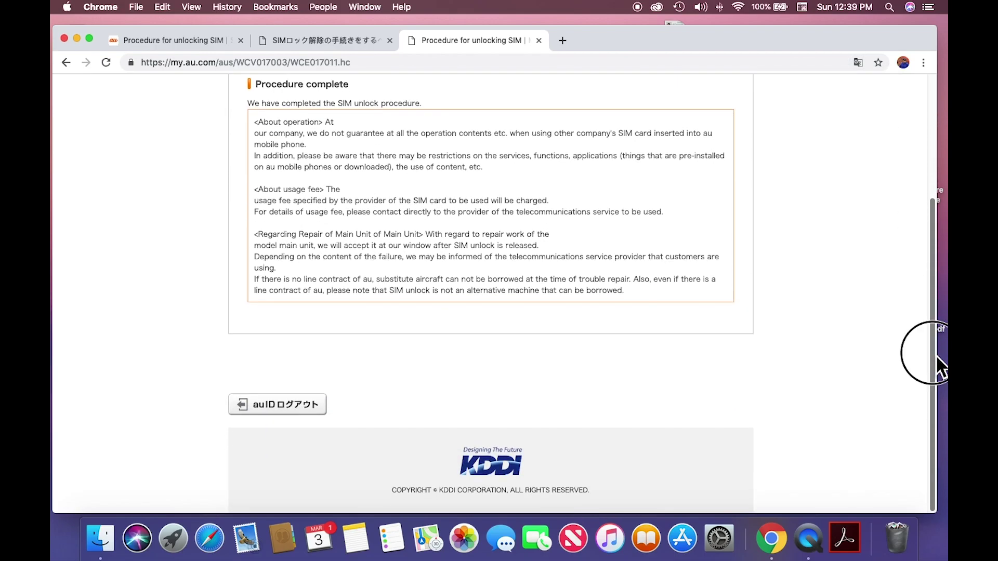